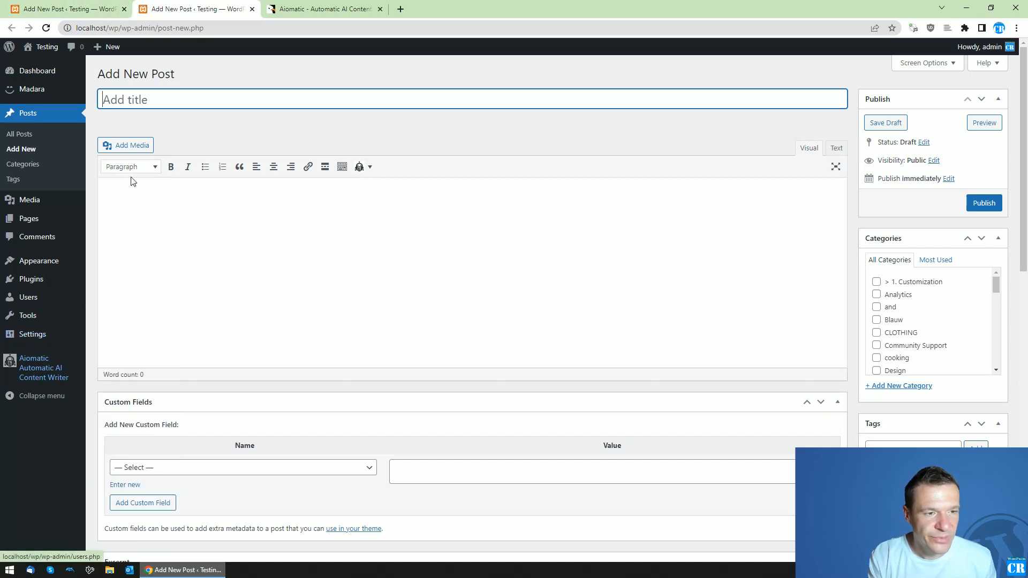
- Compare the Aiomatic AI writer sections of the new post in the block editor and in the classic editor
left_click(38, 4)
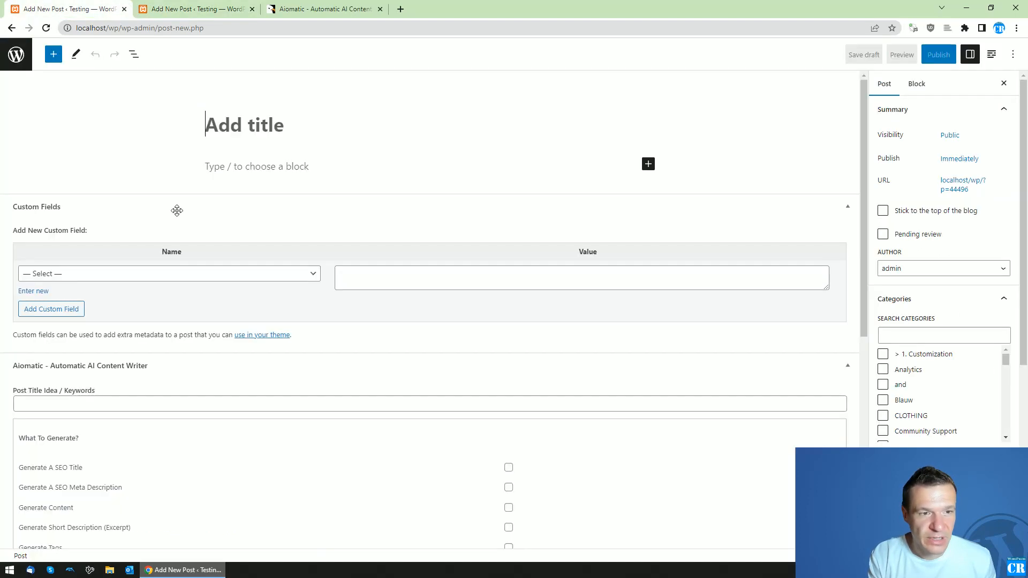
left_click(152, 5)
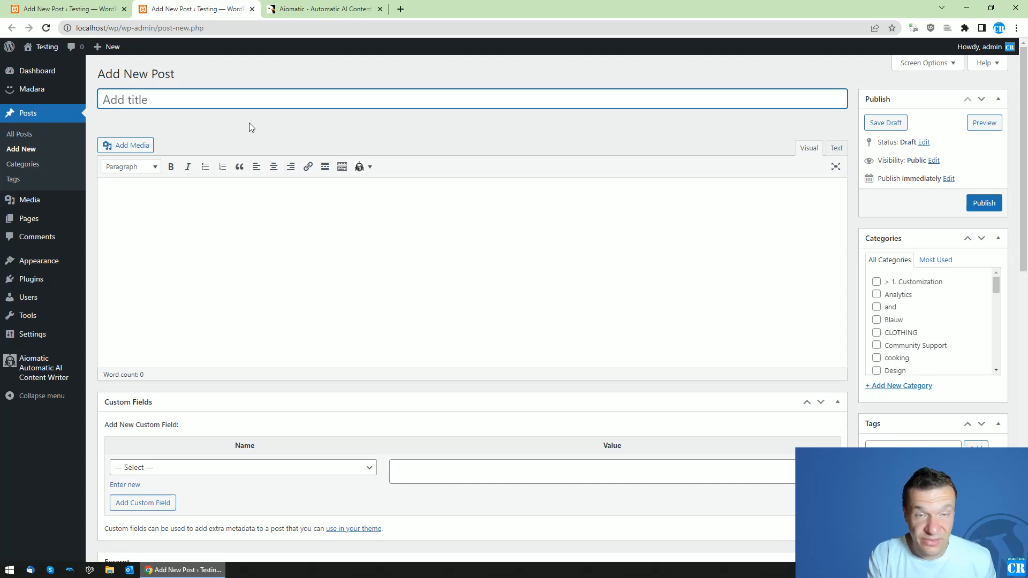
scroll(249, 127, "down", 8)
scroll(219, 240, "down", 4)
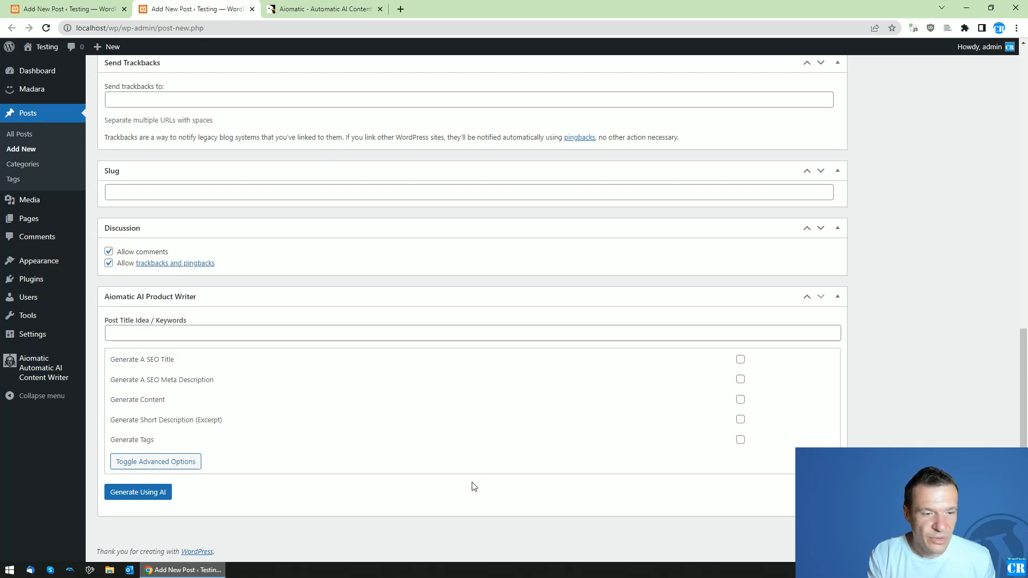
left_click(61, 6)
scroll(177, 260, "down", 7)
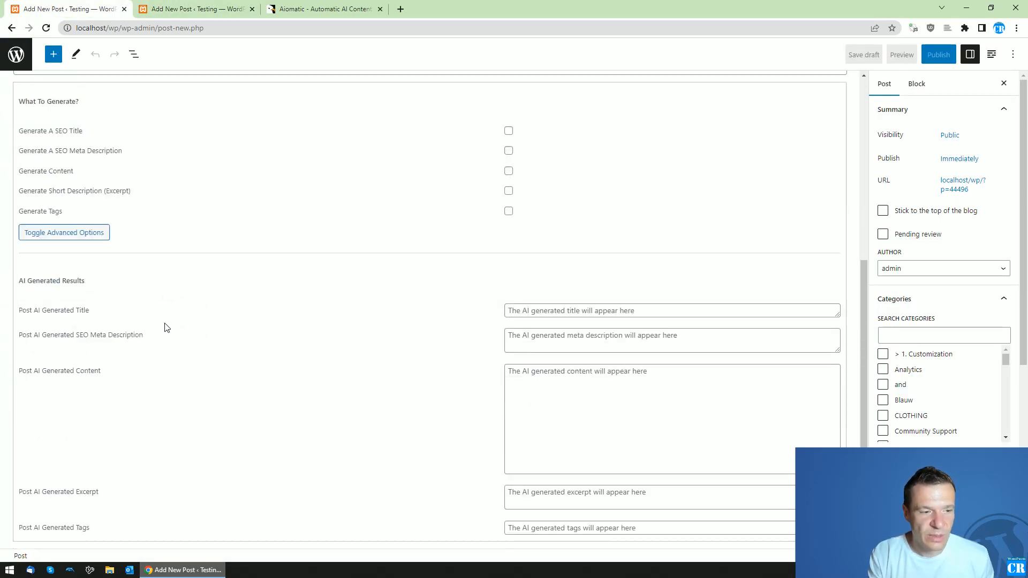
scroll(239, 271, "up", 5)
scroll(101, 376, "down", 2)
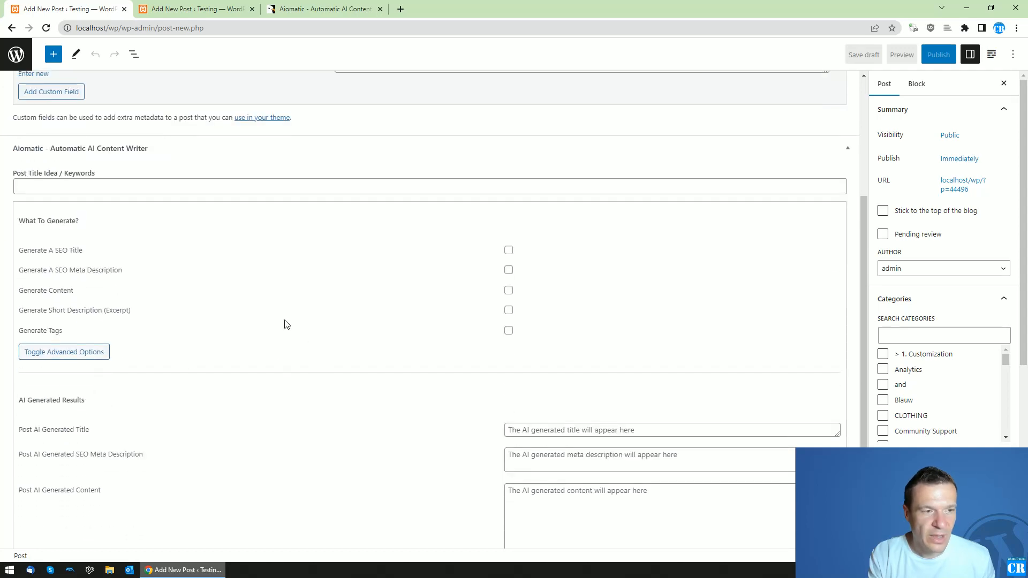
left_click(193, 8)
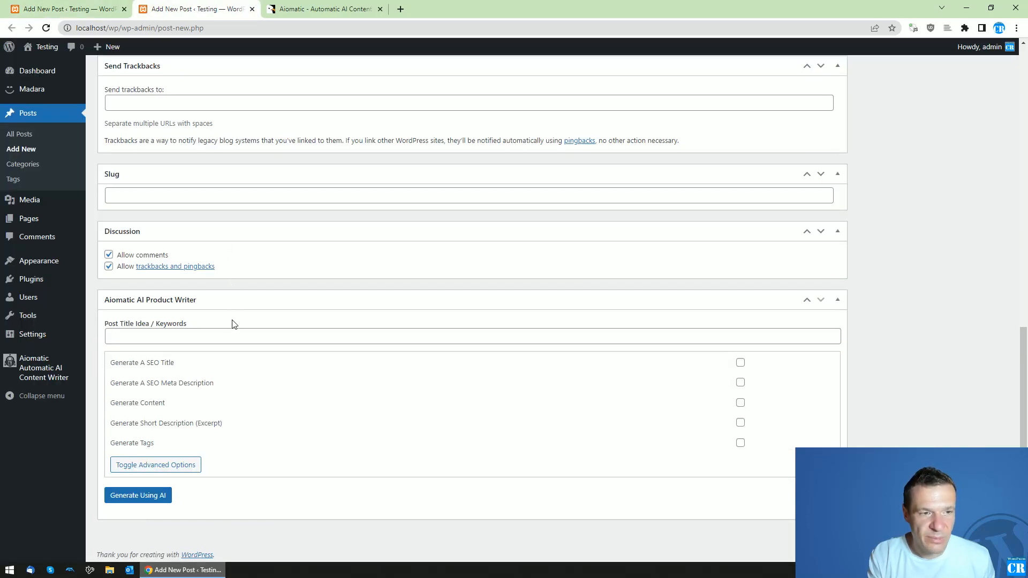
scroll(232, 321, "up", 20)
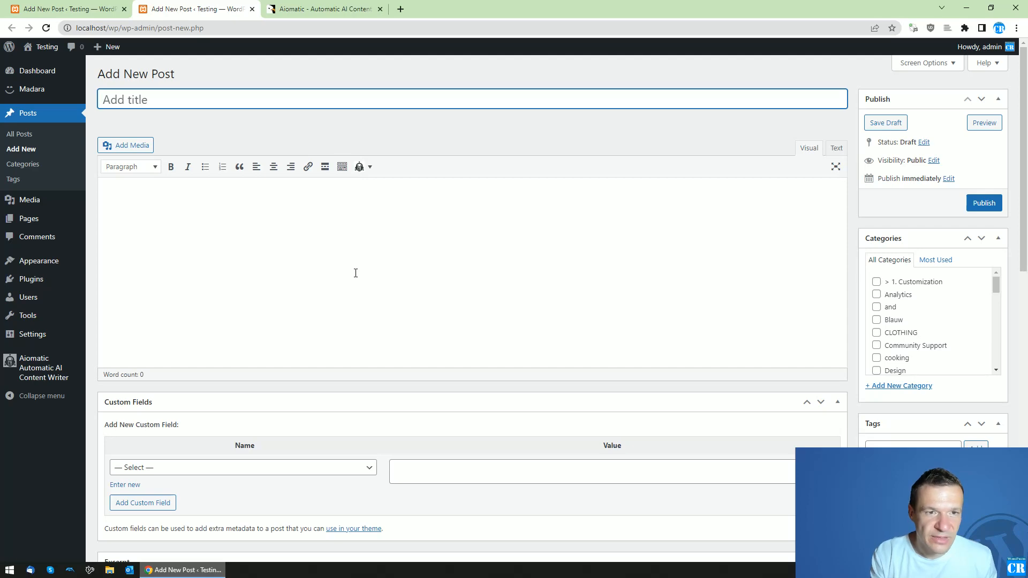
- Enter "Hair Drier" as the post title idea in the classic editor's Aiomatic AI Product Writer section
scroll(770, 308, "down", 3)
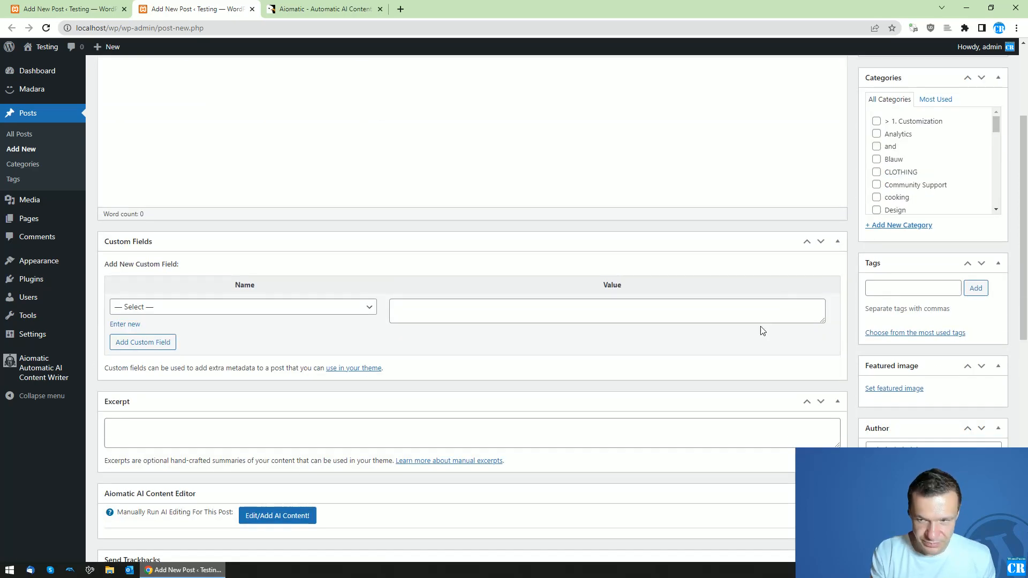
scroll(454, 321, "down", 4)
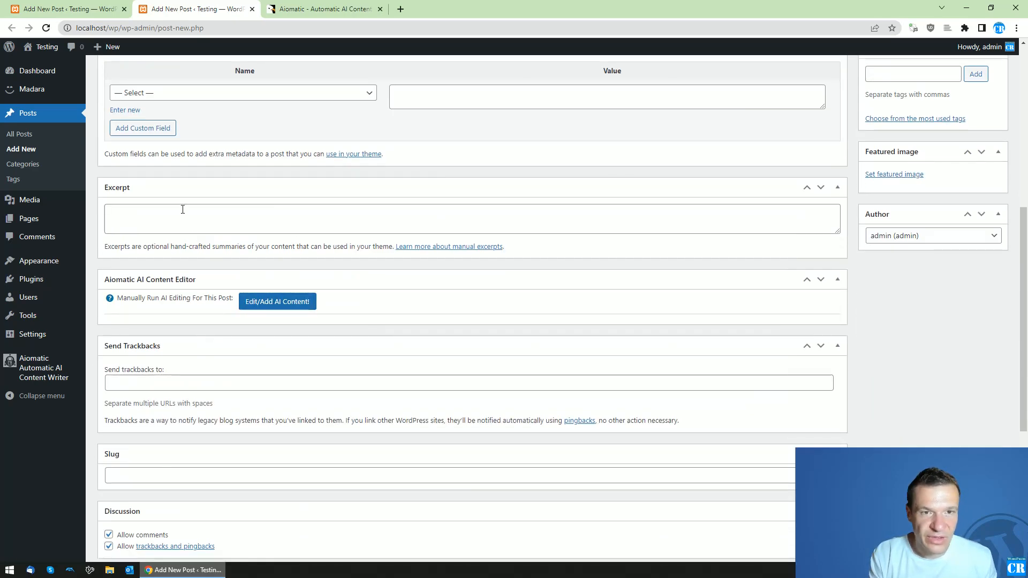
scroll(182, 209, "down", 5)
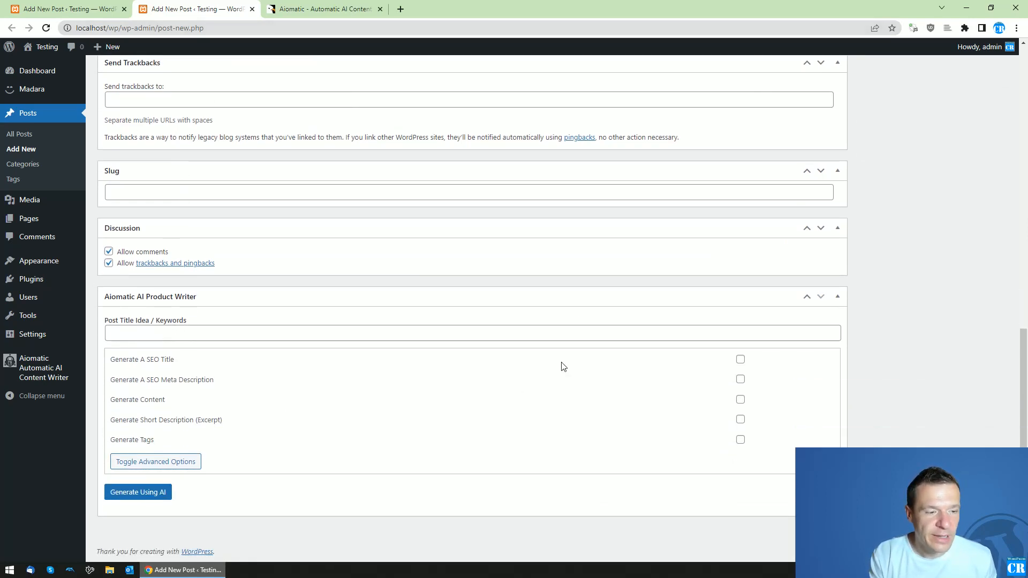
left_click(148, 332)
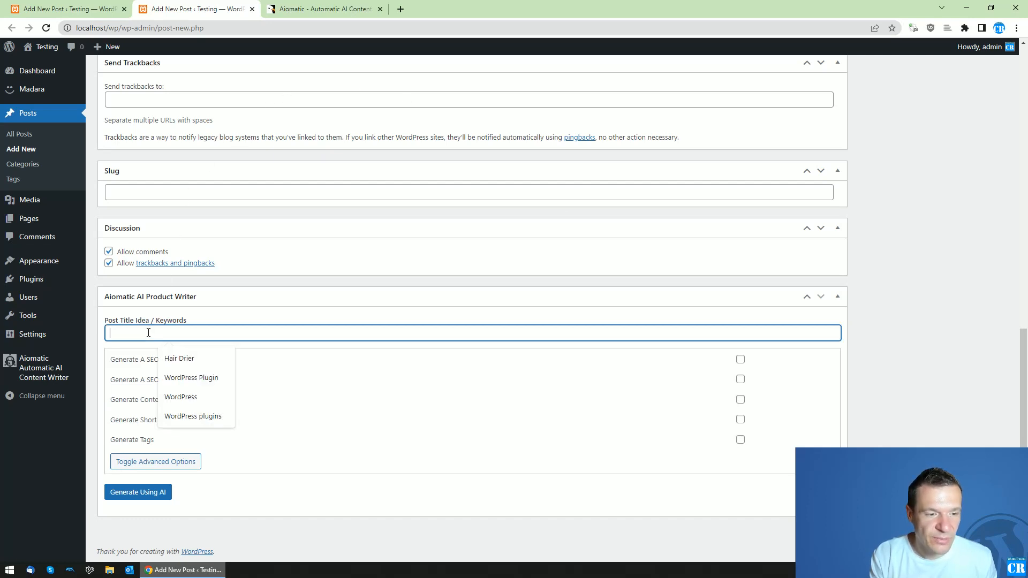
left_click(172, 359)
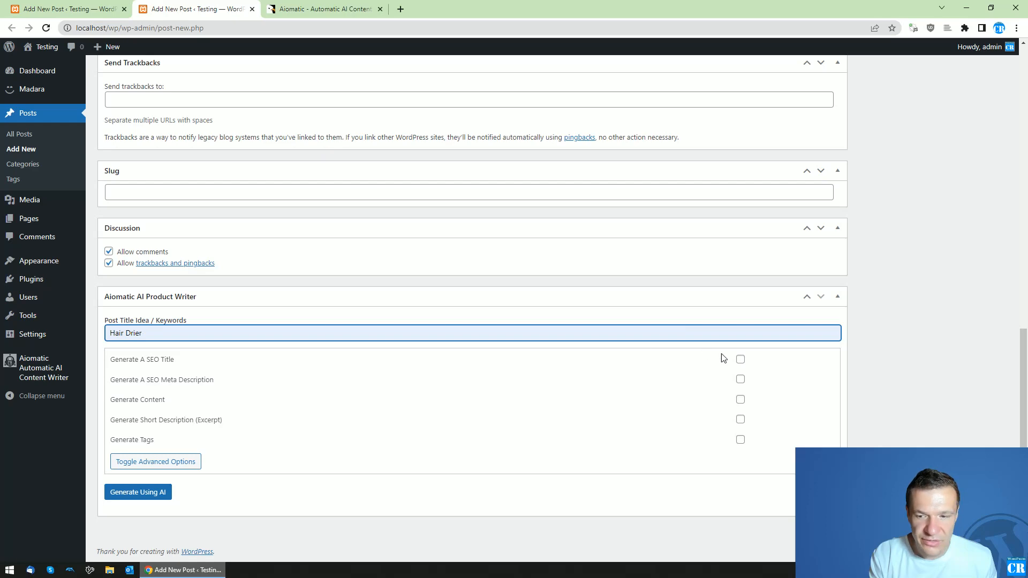
- Show the writer's advanced options, review the AI model and prompt settings, and hide them again
left_click(153, 464)
scroll(154, 465, "down", 2)
scroll(154, 358, "down", 1)
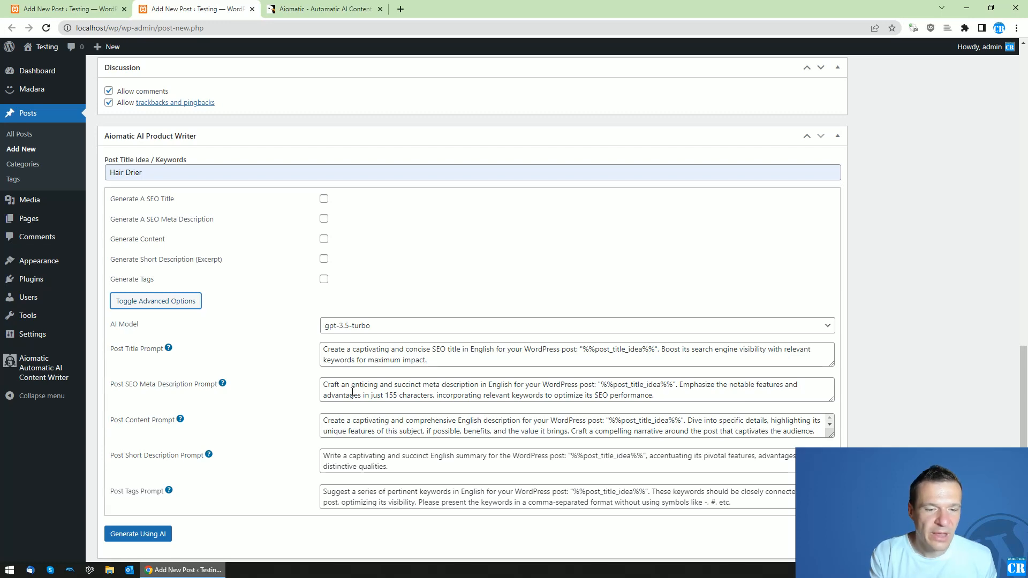
left_click(156, 299)
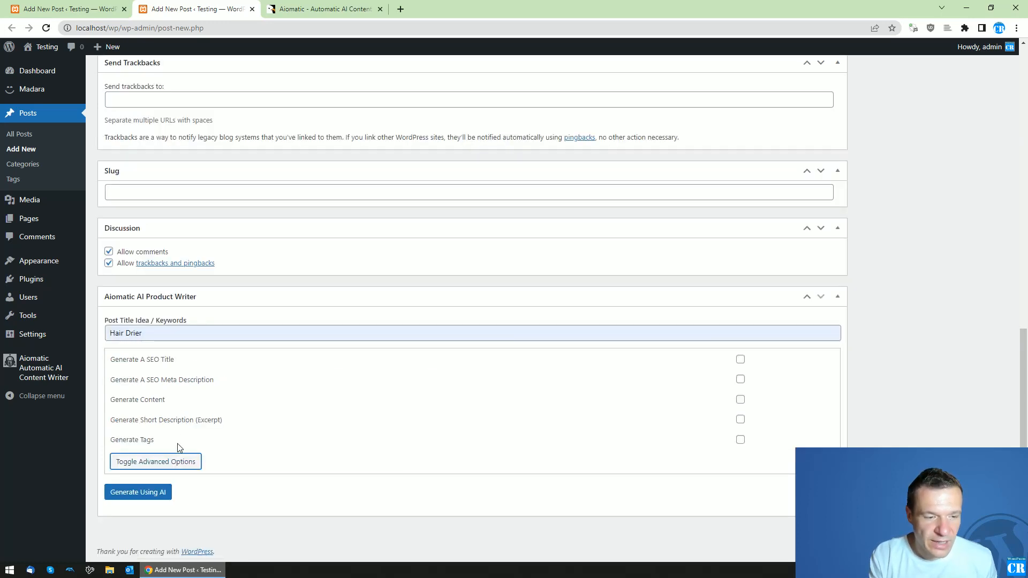
- Enable the SEO title, SEO meta description, content, short description and tags, and generate them using AI
left_click(739, 359)
left_click(740, 379)
left_click(740, 399)
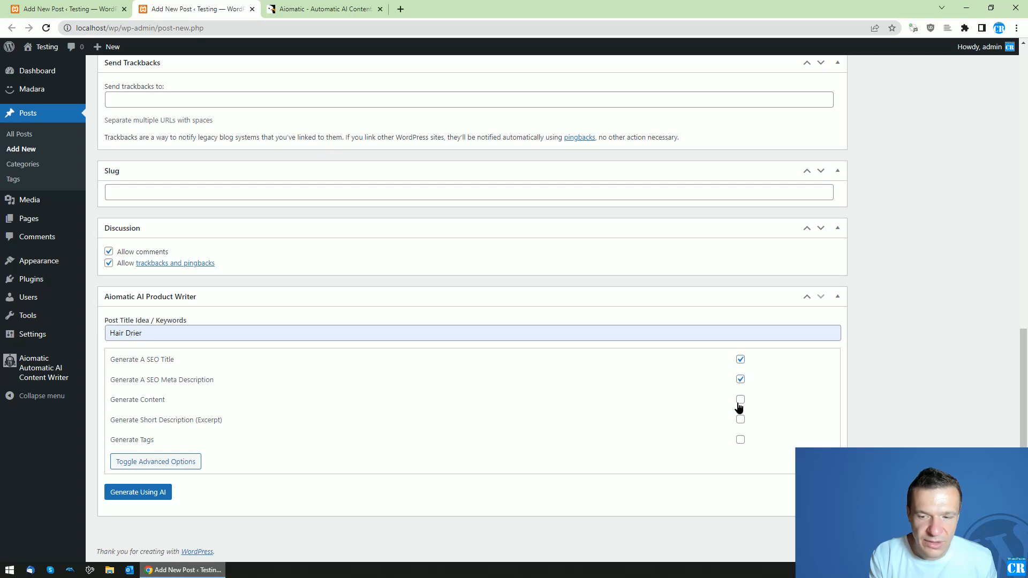
left_click(740, 419)
left_click(739, 439)
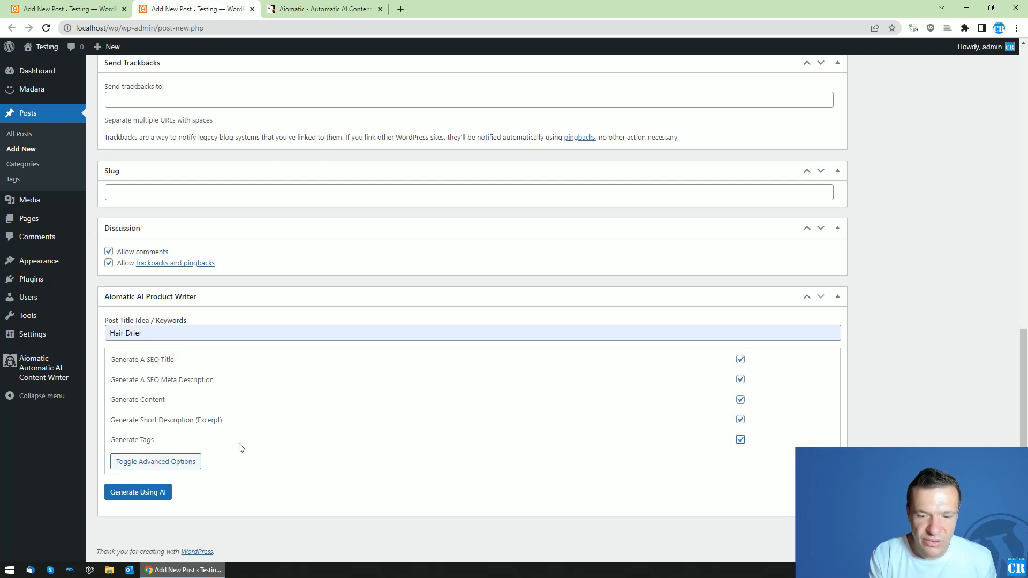
left_click(153, 492)
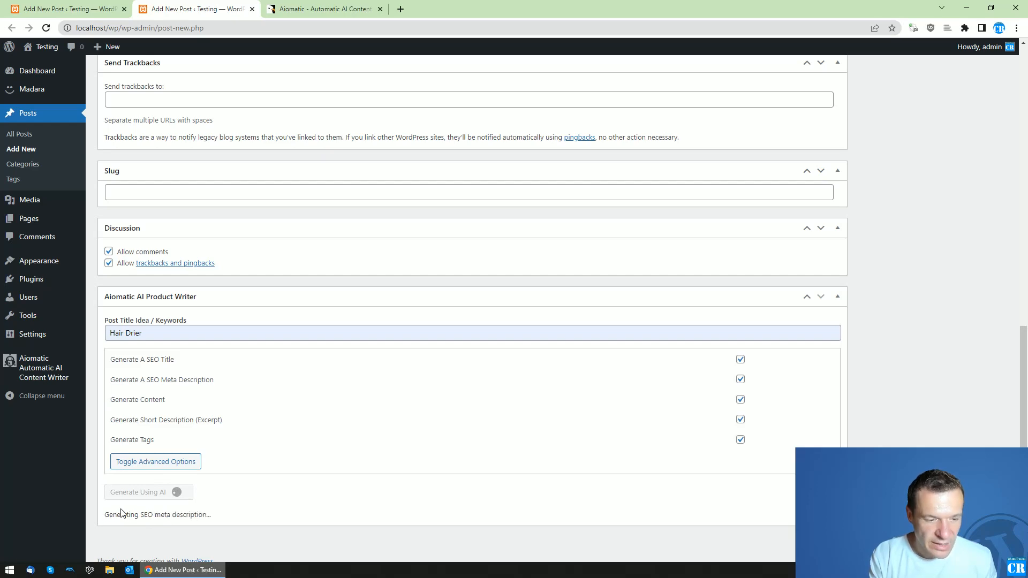
- Check the generated post title and follow the progress of the AI generation in the classic editor post
left_click_drag(1023, 419, 1024, 151)
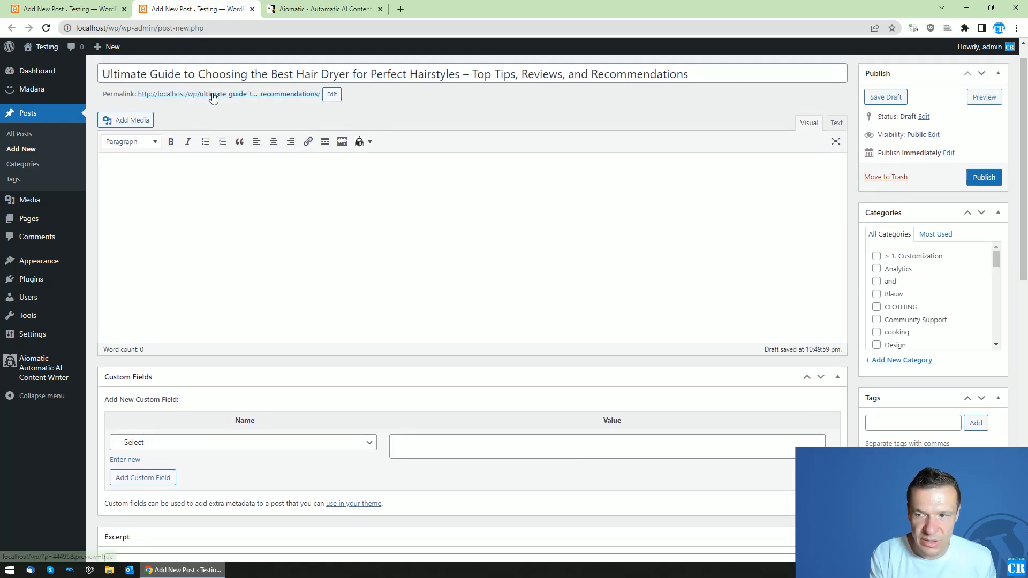
scroll(241, 404, "down", 15)
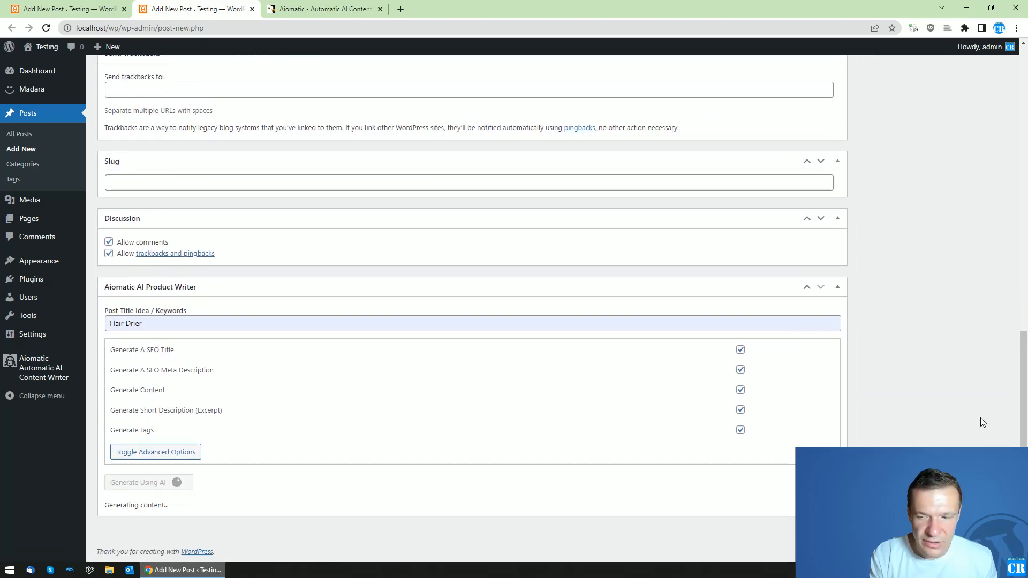
left_click_drag(1023, 419, 1023, 409)
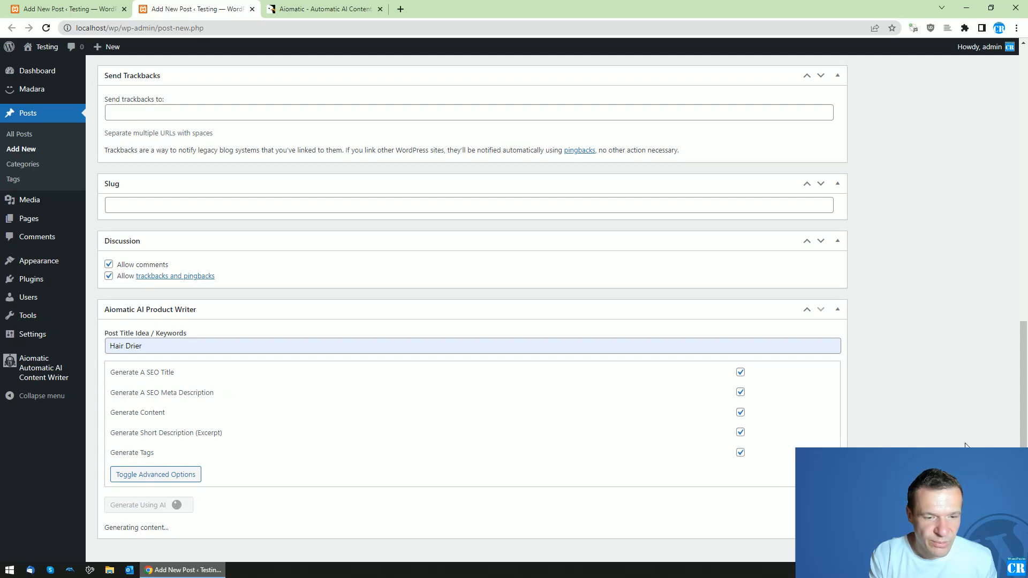
mouse_move(1023, 458)
left_mouse_down()
mouse_move(1003, 278)
mouse_move(1009, 125)
mouse_move(1017, 470)
left_mouse_up()
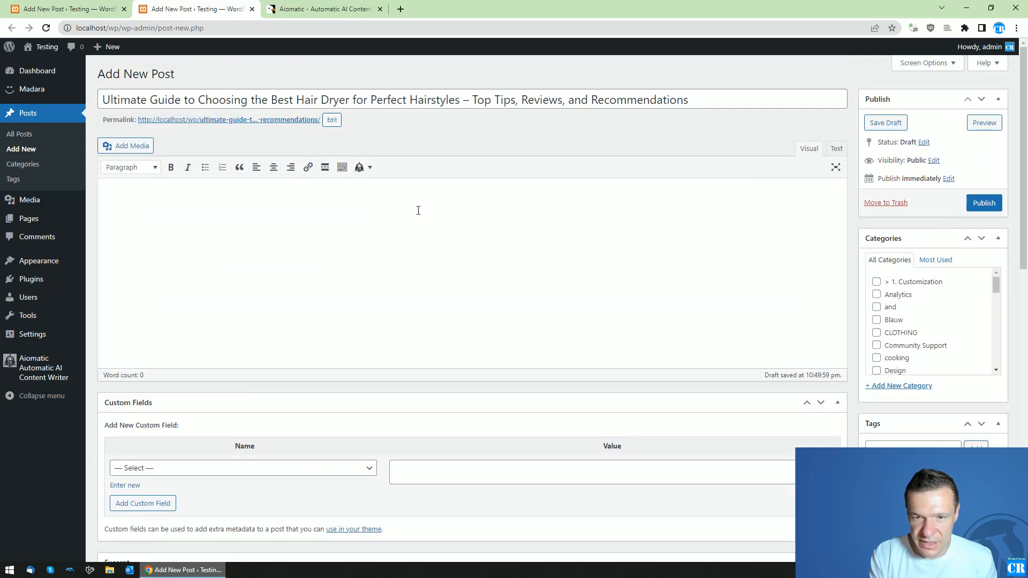
left_click_drag(1023, 232, 1022, 493)
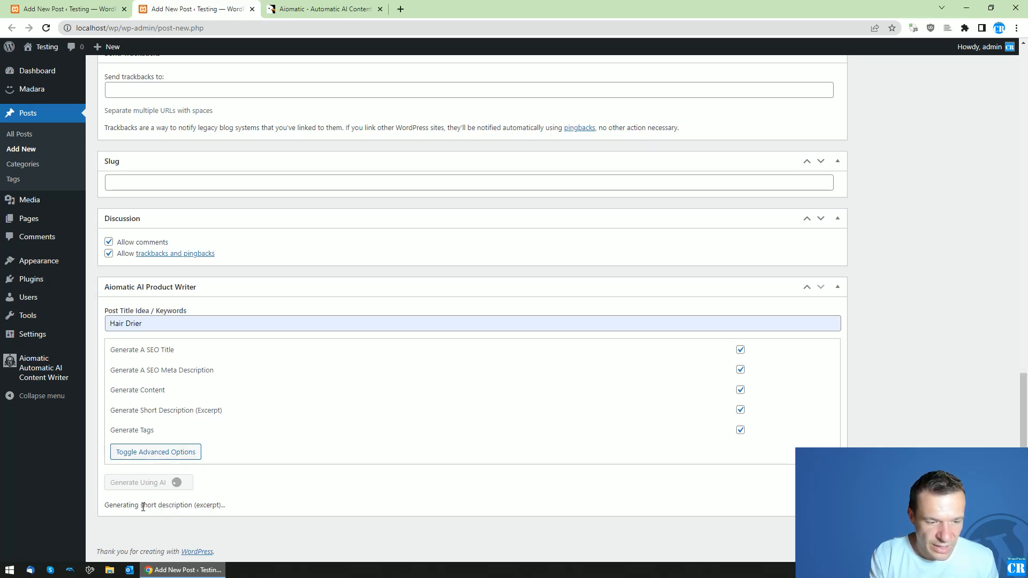
- Examine the AI-generated post content and excerpt, enlarging the excerpt box to read its full text
scroll(275, 321, "up", 20)
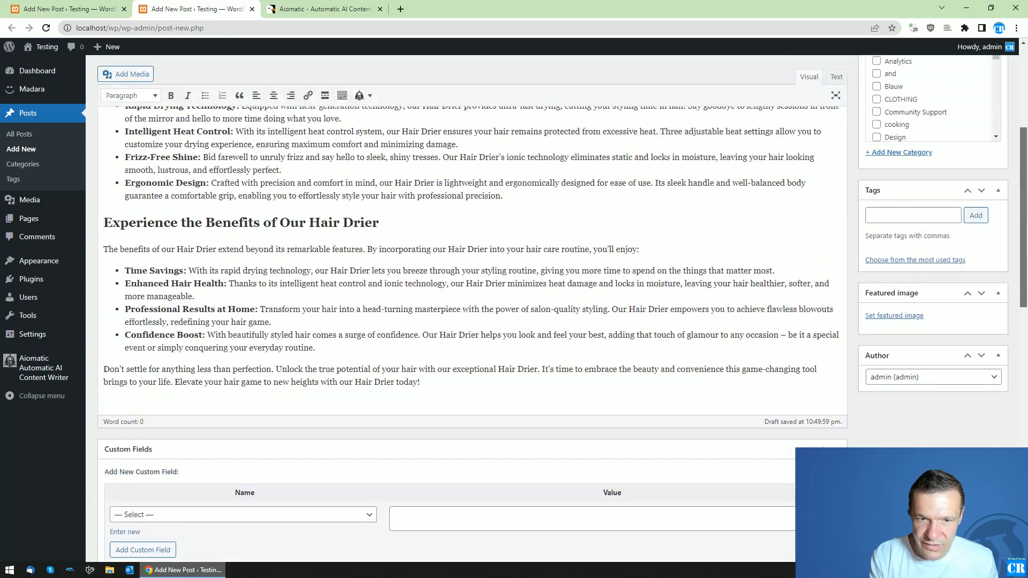
scroll(272, 126, "up", 2)
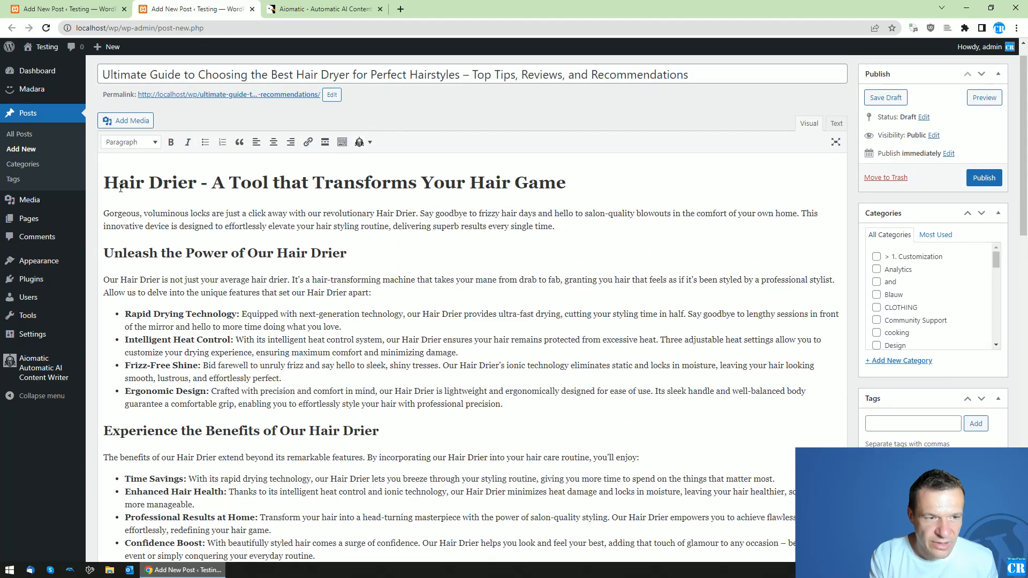
scroll(428, 302, "down", 1)
scroll(428, 303, "down", 2)
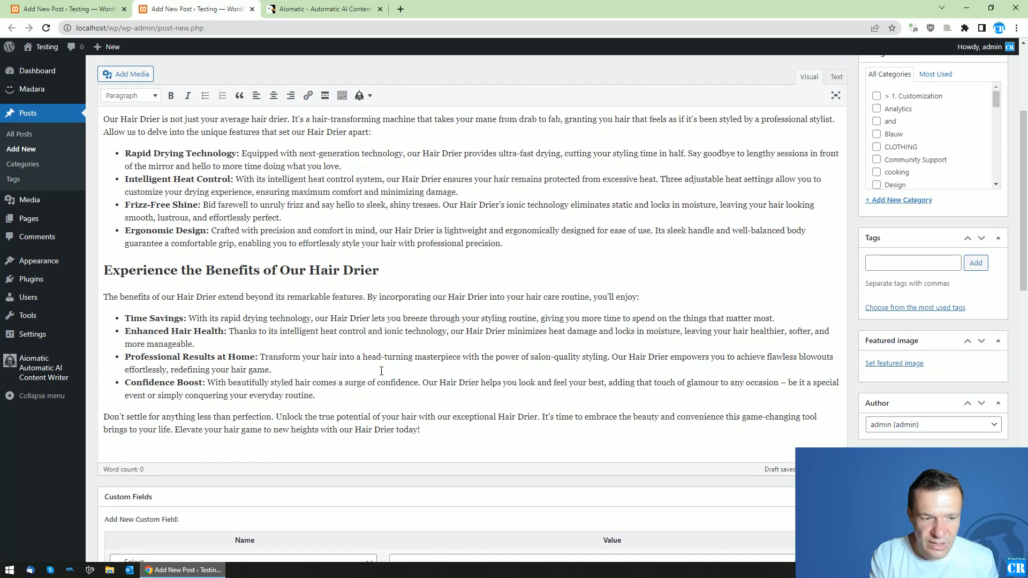
scroll(565, 422, "down", 7)
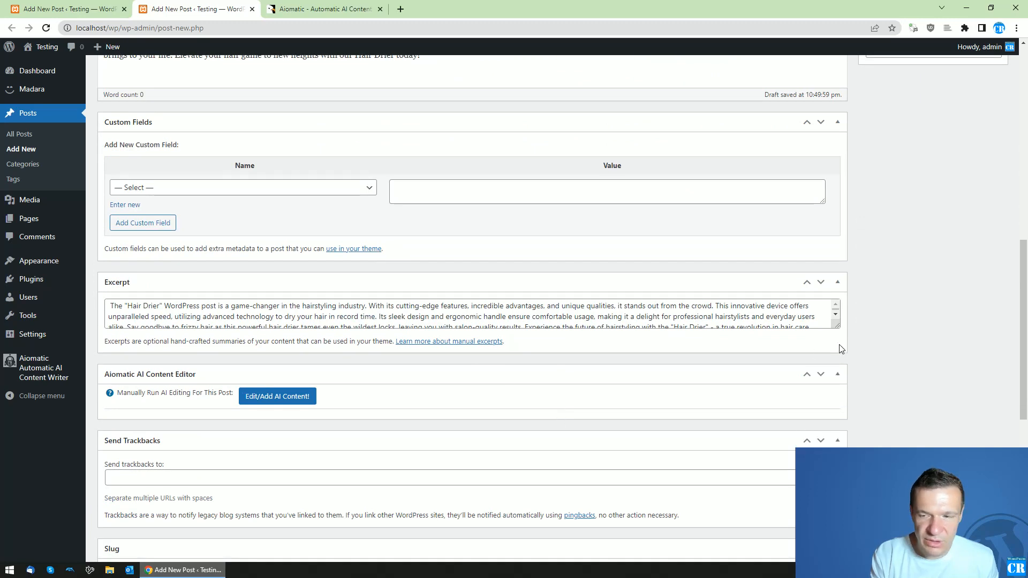
left_click_drag(837, 325, 837, 357)
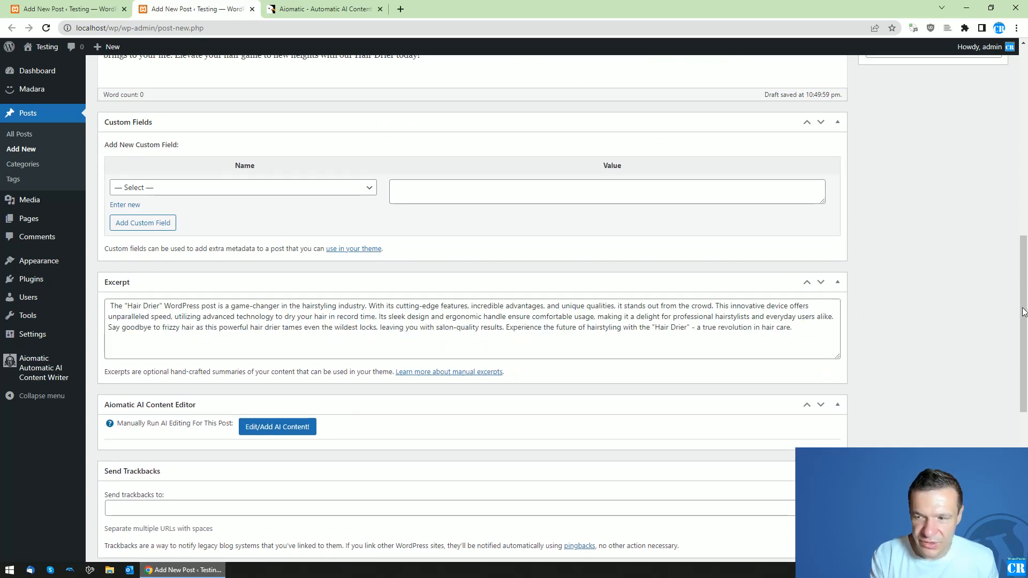
- Check the generation status and examine the tags, title and content filled into the classic editor post
left_click_drag(1023, 312, 1009, 459)
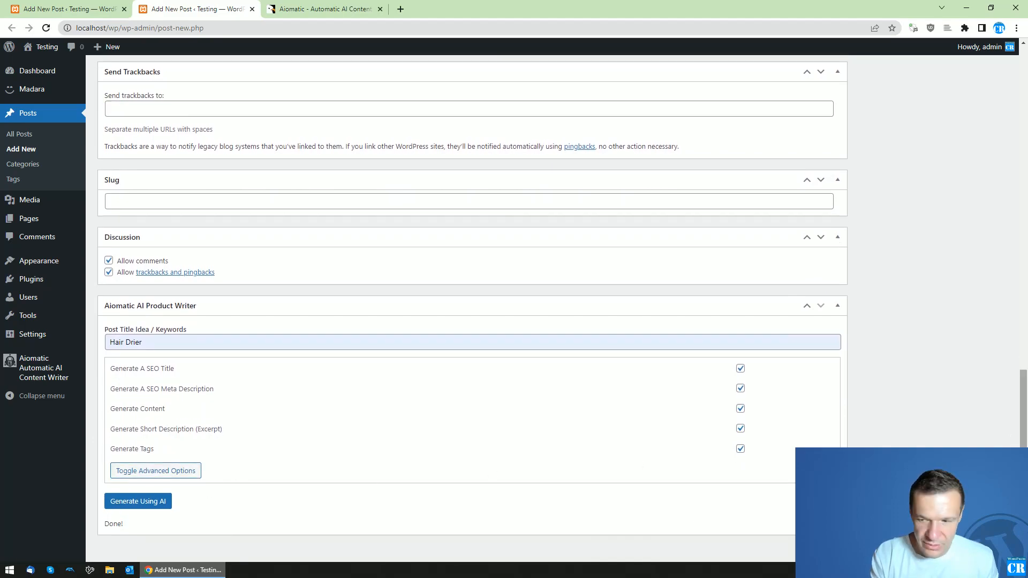
left_click_drag(1023, 407, 1013, 251)
scroll(936, 229, "up", 3)
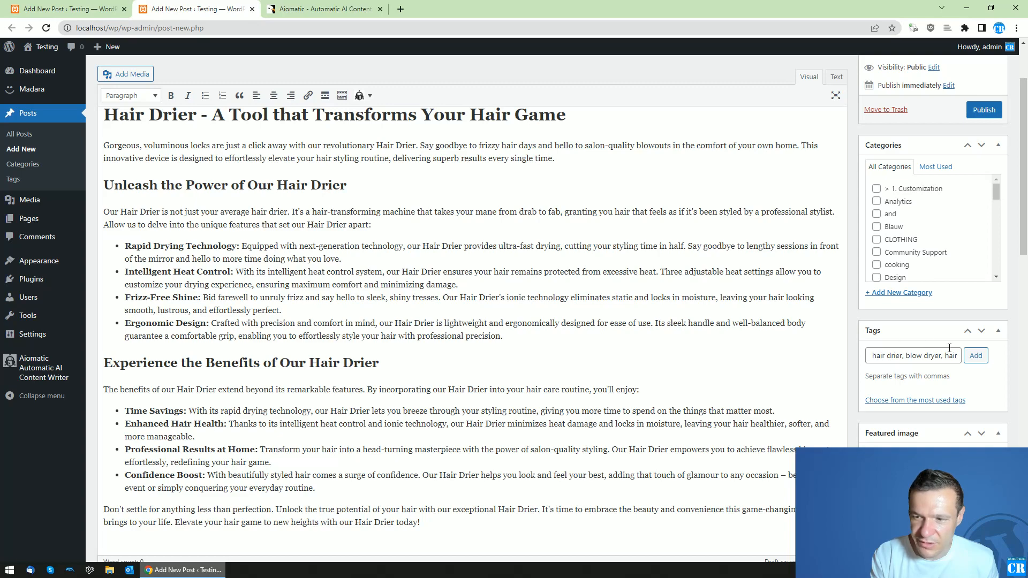
scroll(949, 348, "up", 2)
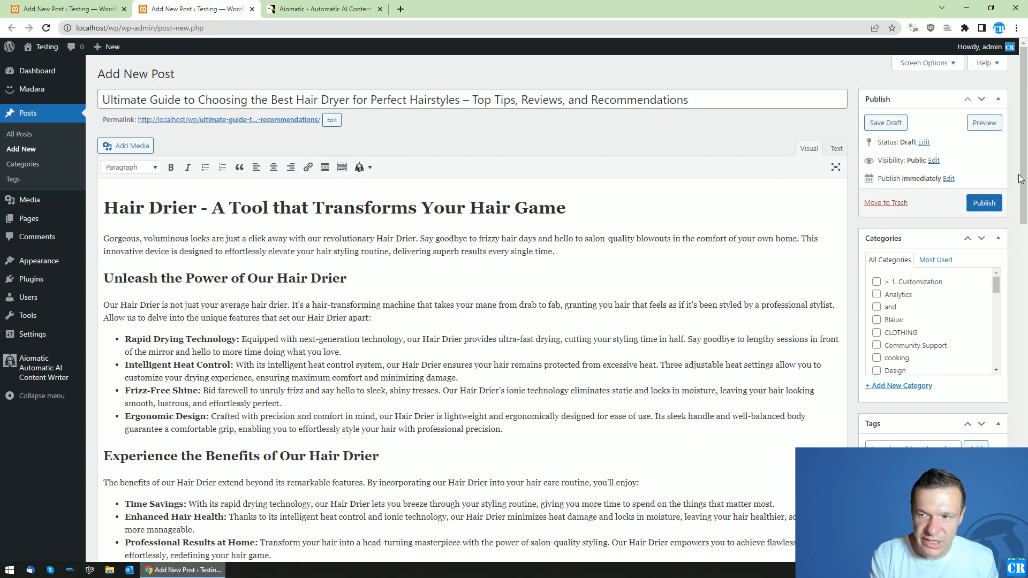
left_click_drag(1022, 180, 1001, 169)
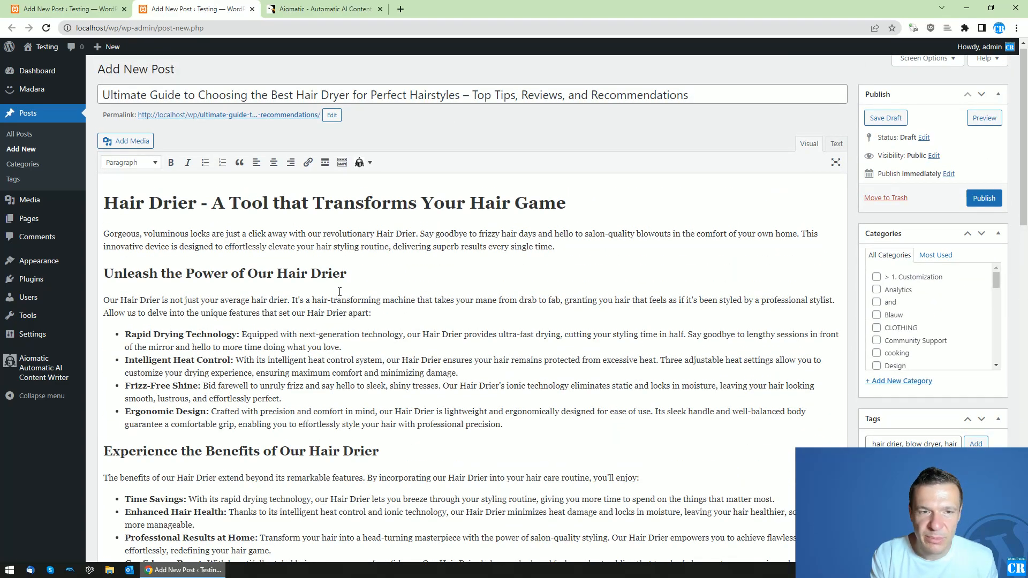
- In the block editor post, enable only the SEO title in the Aiomatic writer and try to generate it without keywords
left_click(111, 9)
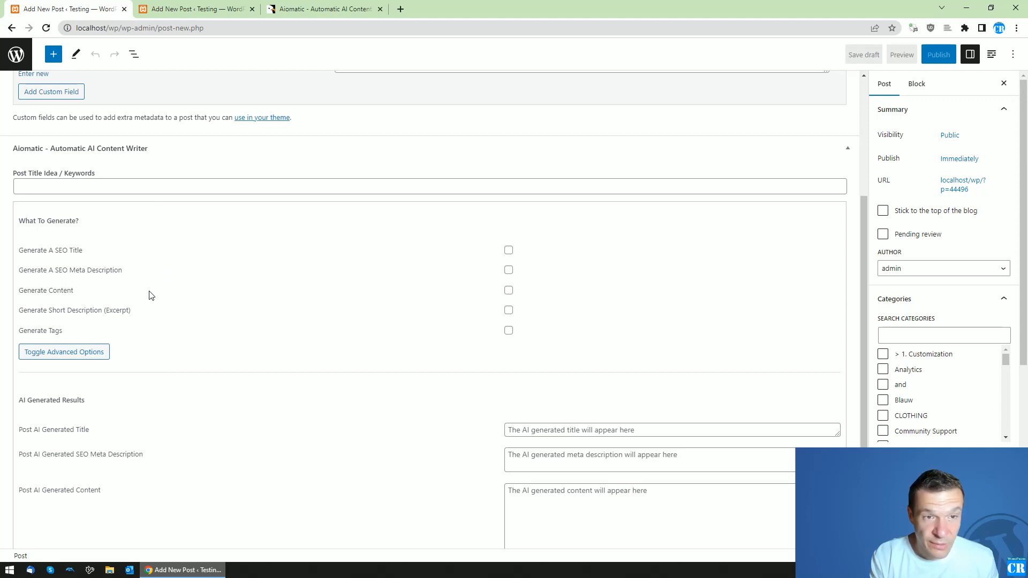
scroll(364, 327, "down", 3)
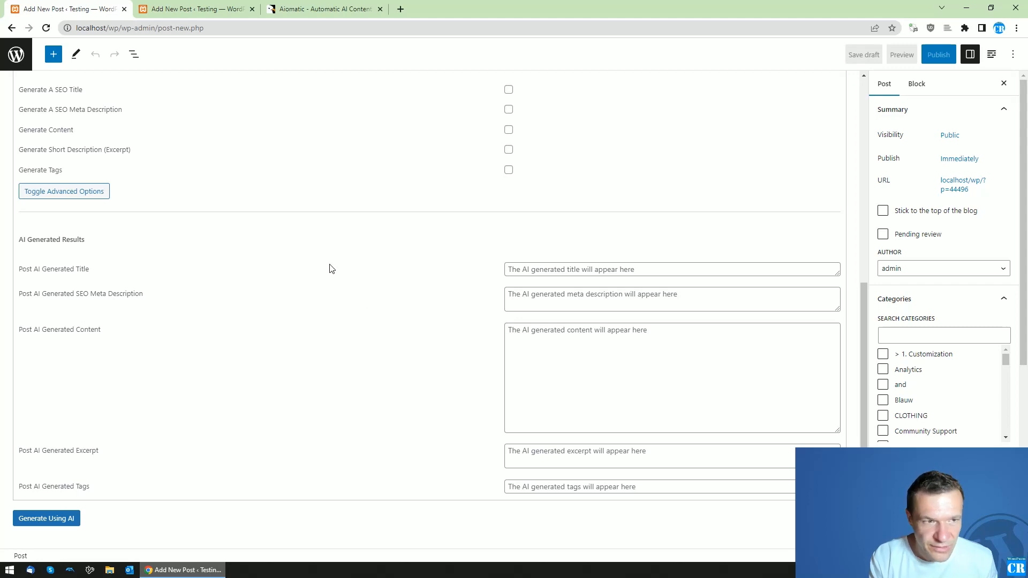
scroll(328, 268, "up", 2)
left_click(509, 197)
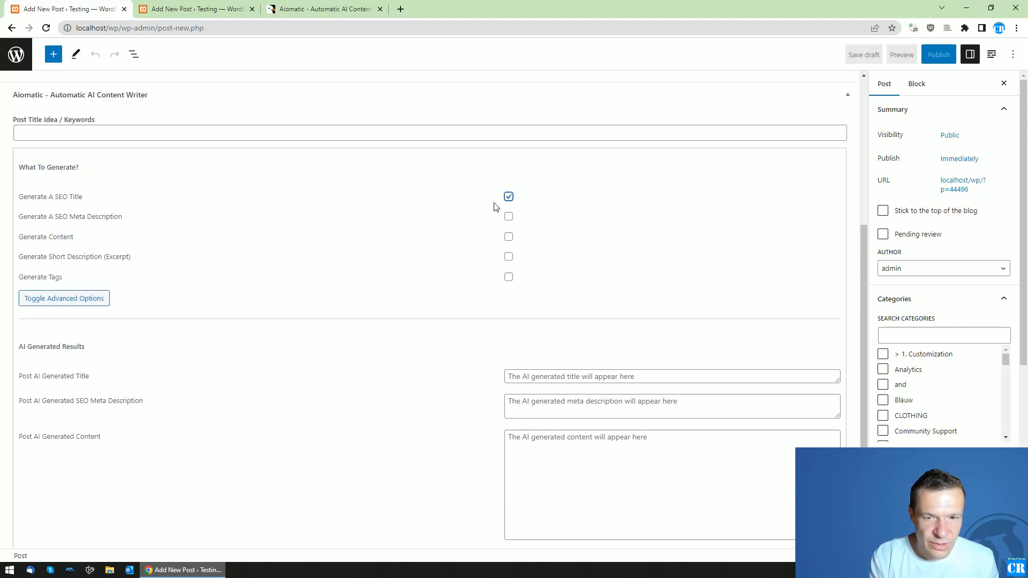
scroll(321, 256, "down", 2)
left_click(47, 515)
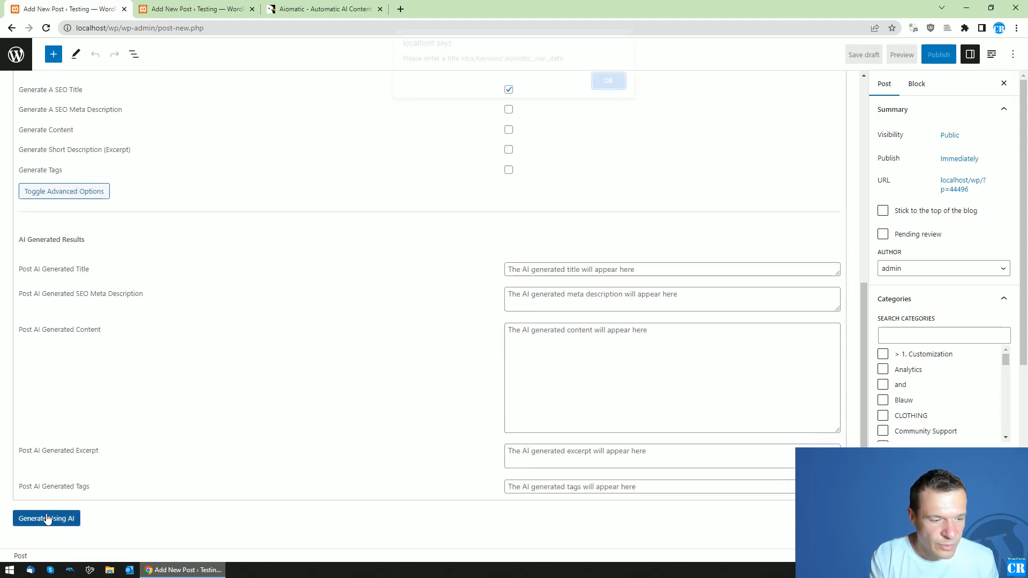
key("Return")
scroll(258, 213, "up", 3)
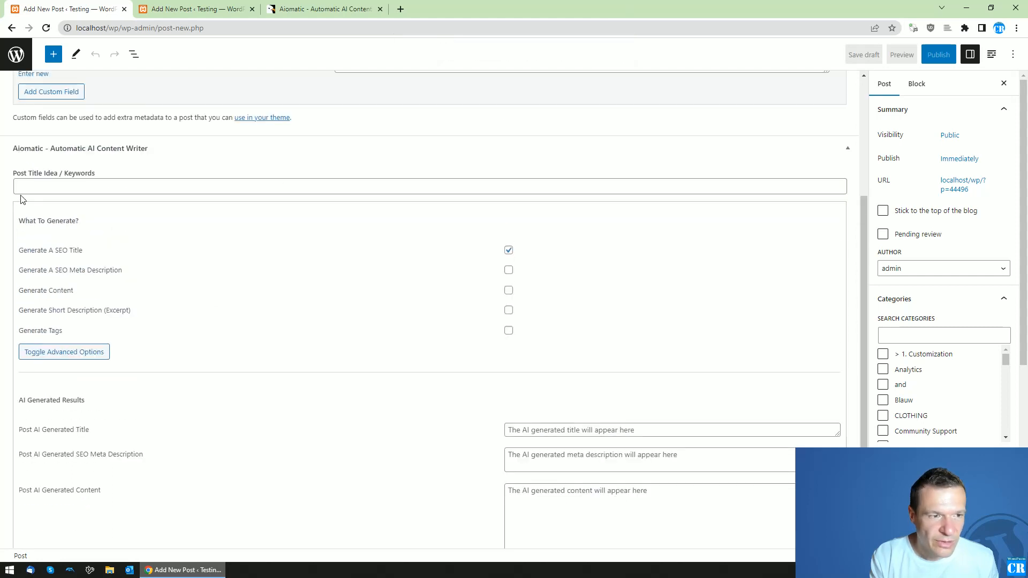
- Generate the SEO title using AI from the title idea "Hair Drier" and save the AI content to the block editor post
left_click(71, 186)
left_click(72, 208)
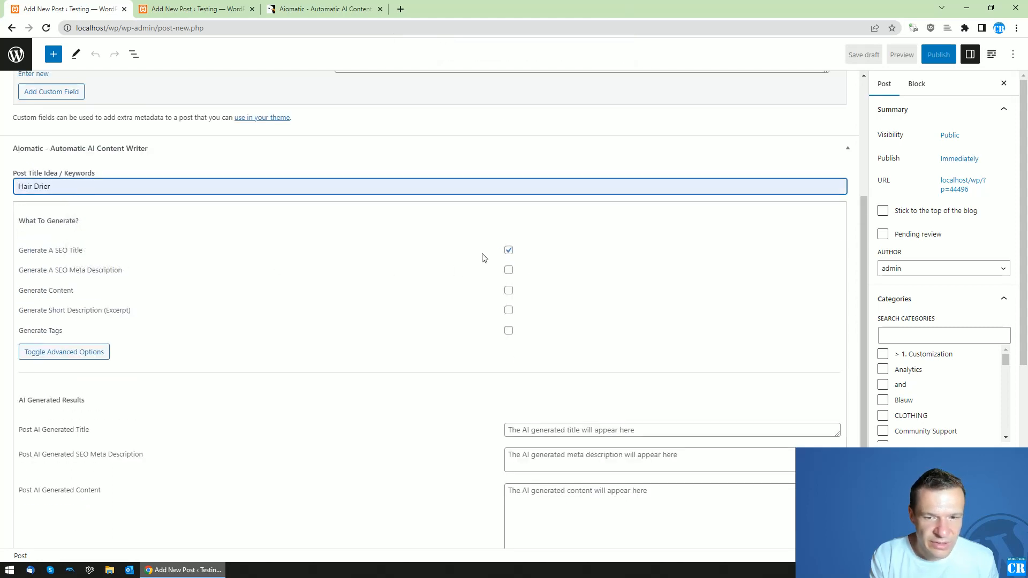
scroll(268, 308, "down", 3)
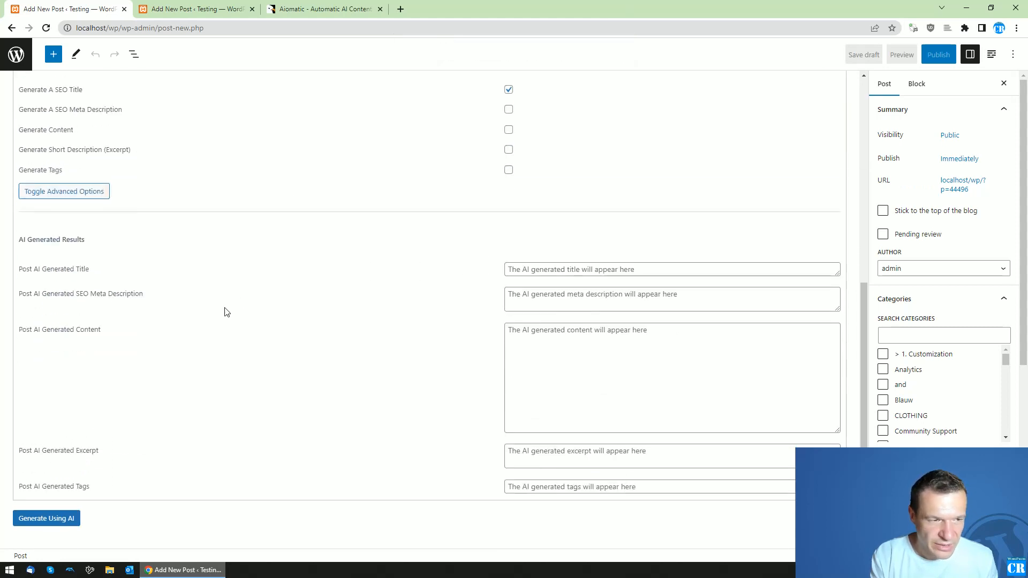
left_click(59, 518)
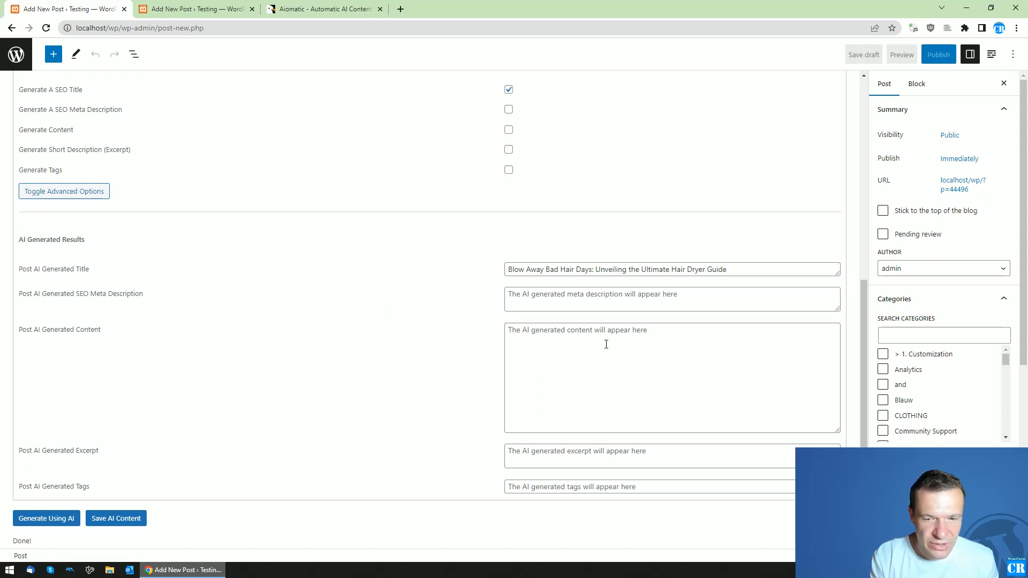
left_click(131, 516)
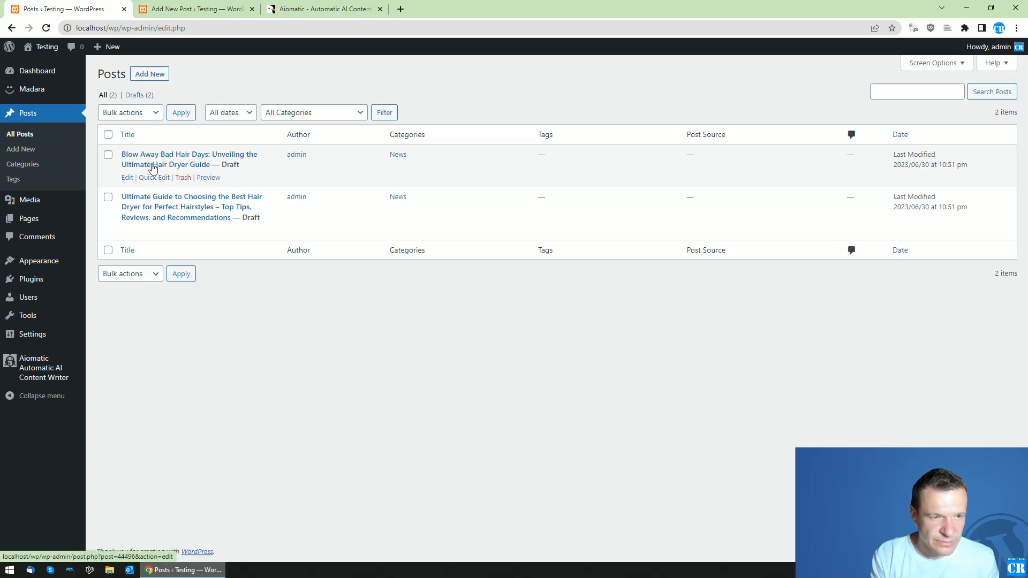
- Review the AI-written classic editor post and the Aiomatic plugin page on CodeCanyon
left_click(185, 8)
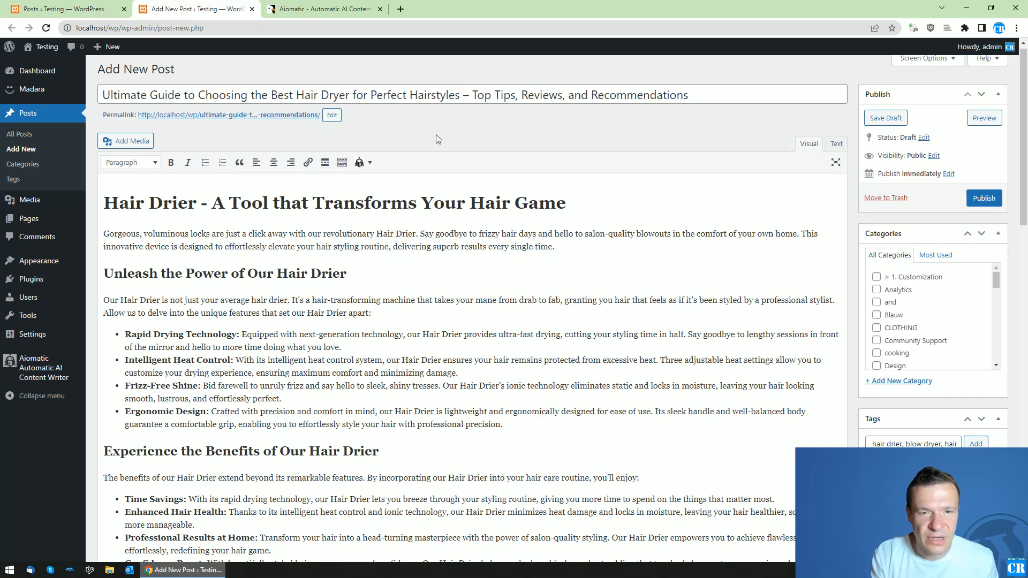
left_click(322, 9)
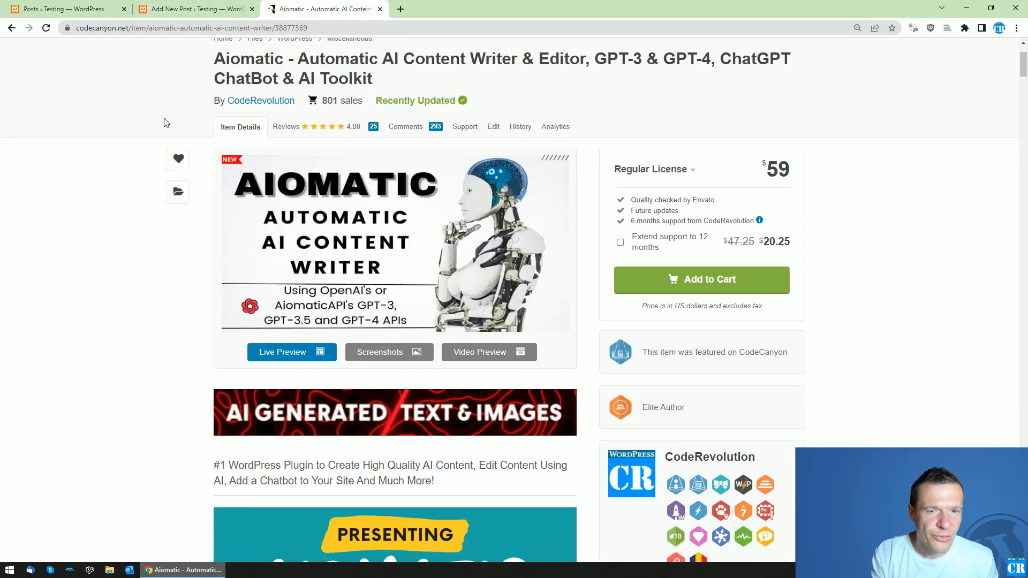
left_click(177, 8)
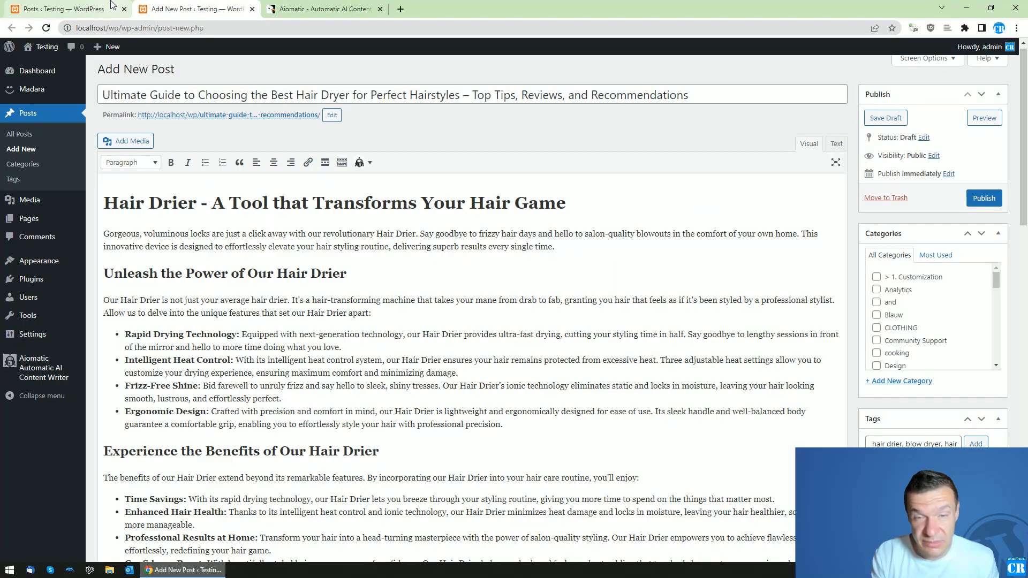